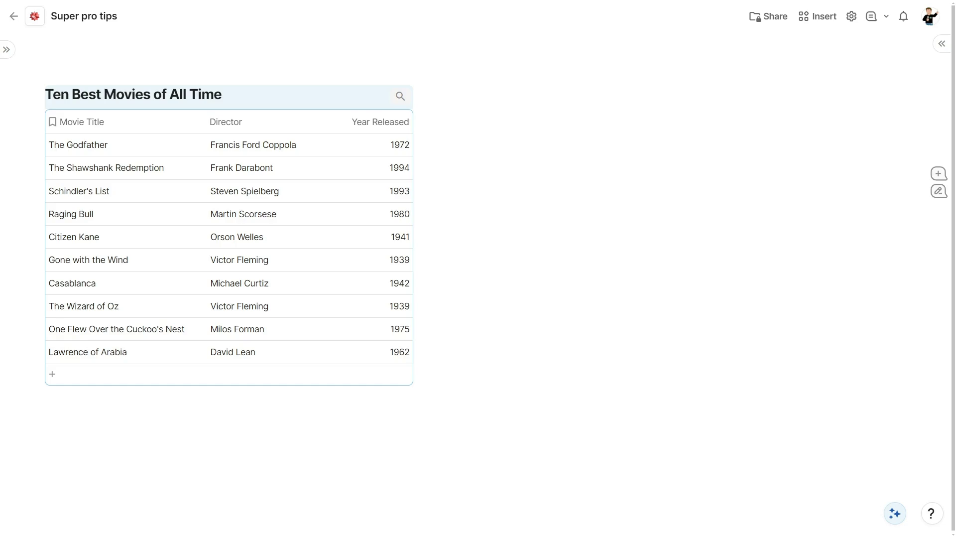
# Step: Cycle the movie table through card, detailed list and word cloud views
pyautogui.hotkey('ctrl', 'shift', 'k')
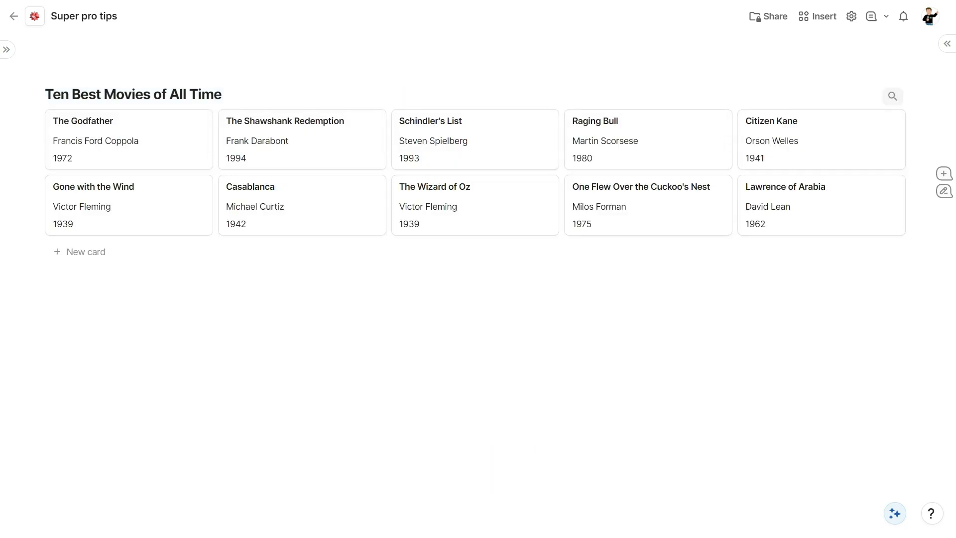
pyautogui.hotkey('ctrl', 'shift', 'k')
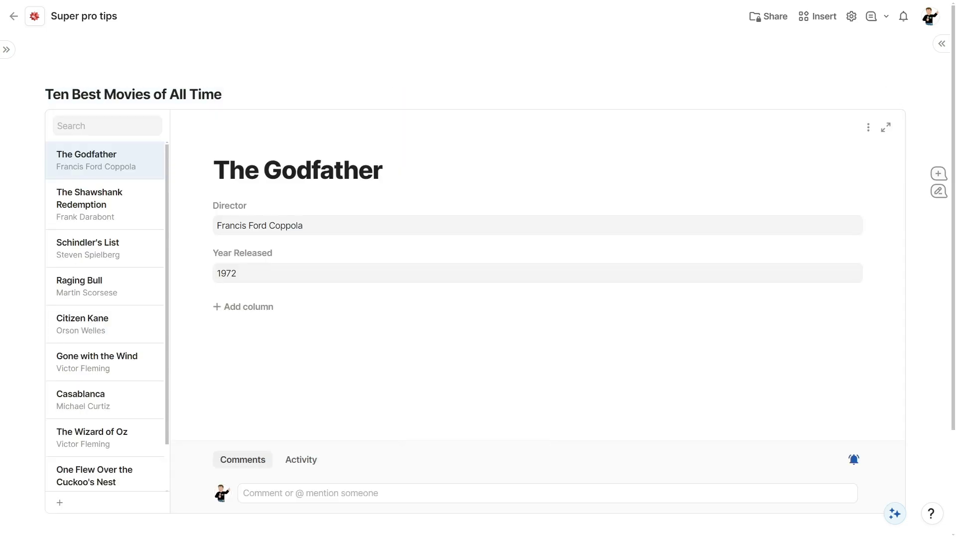
pyautogui.hotkey('ctrl', 'shift', 'k')
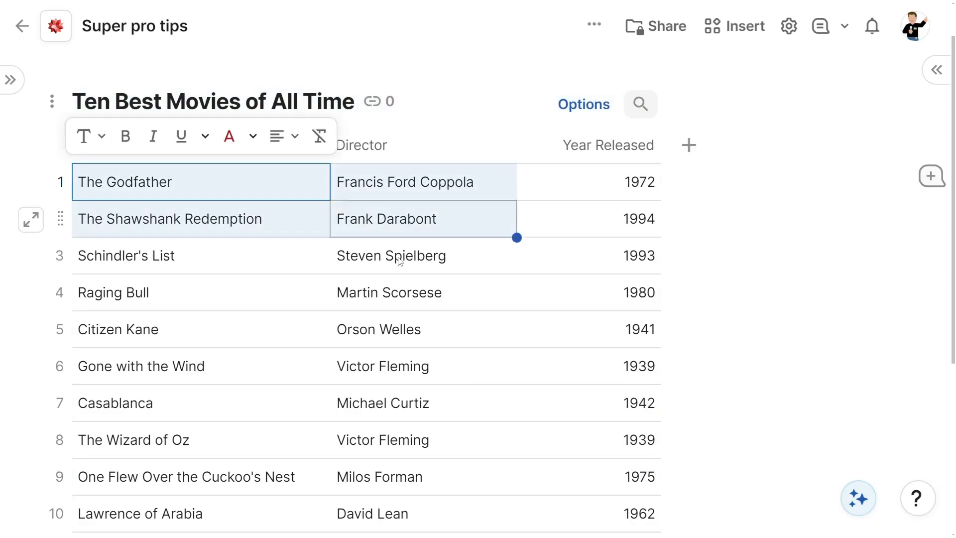
# Step: Merge the first three rows' title and director cells into one cell reading 'The Room' and save
pyautogui.hotkey('shift', 'Down')
pyautogui.hotkey('ctrl', 'shift', 'm')
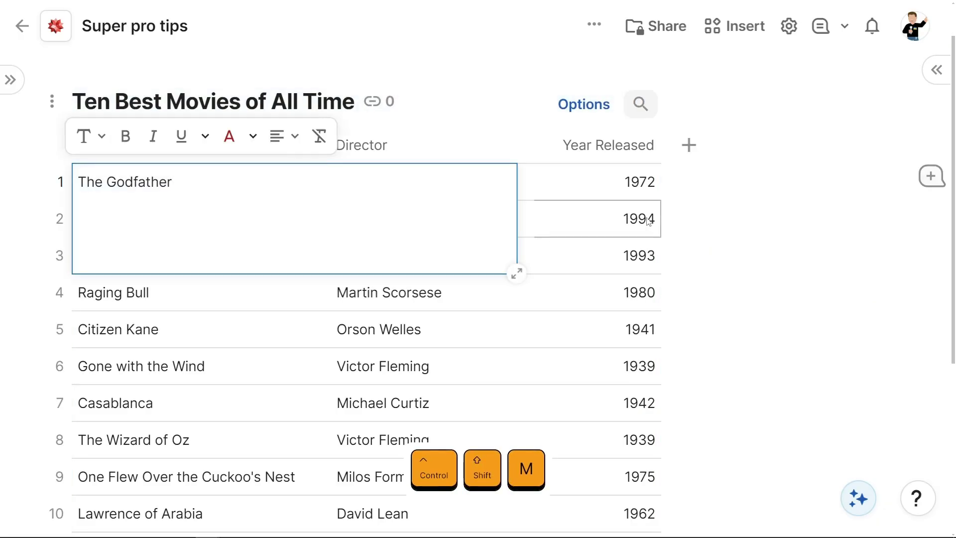
pyautogui.hotkey('ctrl', 'a')
pyautogui.write('T')
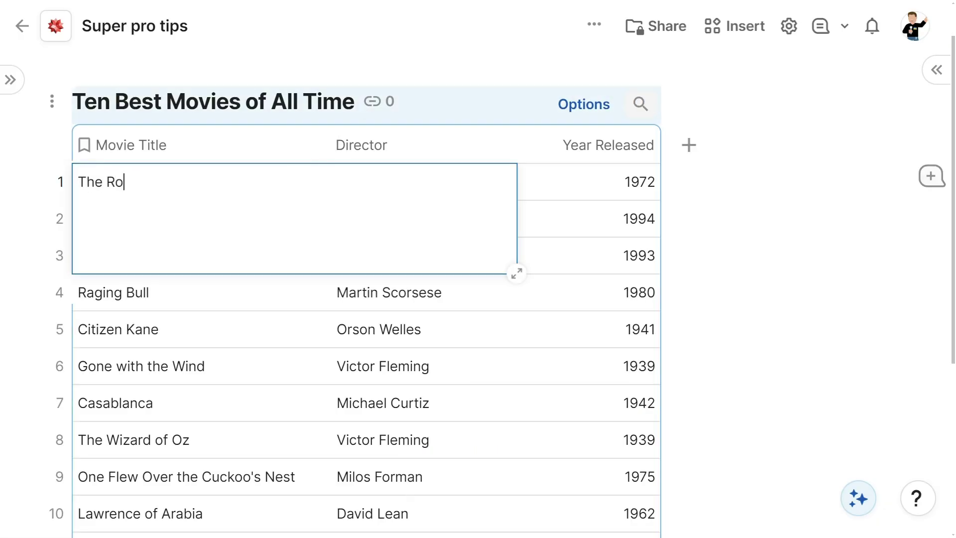
pyautogui.hotkey('ctrl', 'shift', 's')
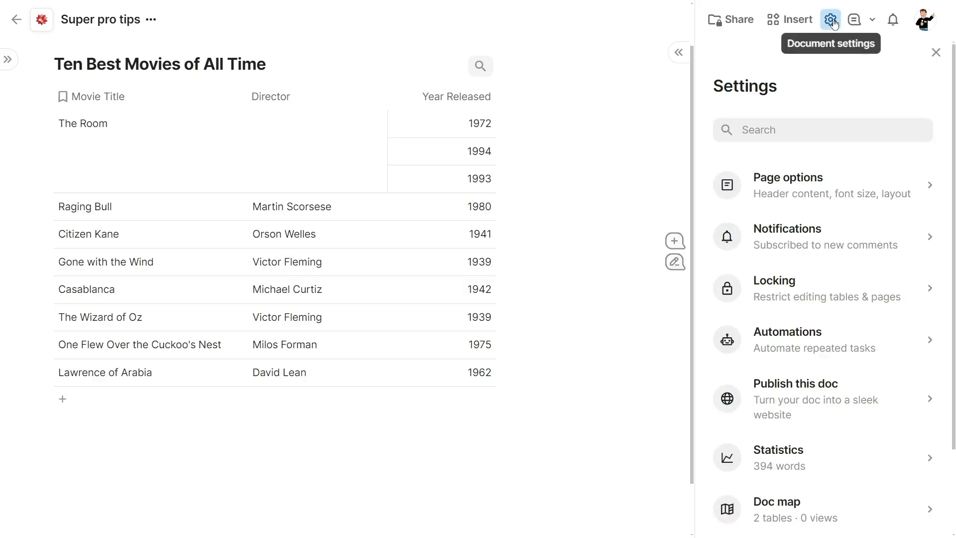
# Step: Scroll the Sales by Day dashboard and expand the Total by Product / Weeks heatmap with its chart options
pyautogui.scroll(-3, 859, 204)
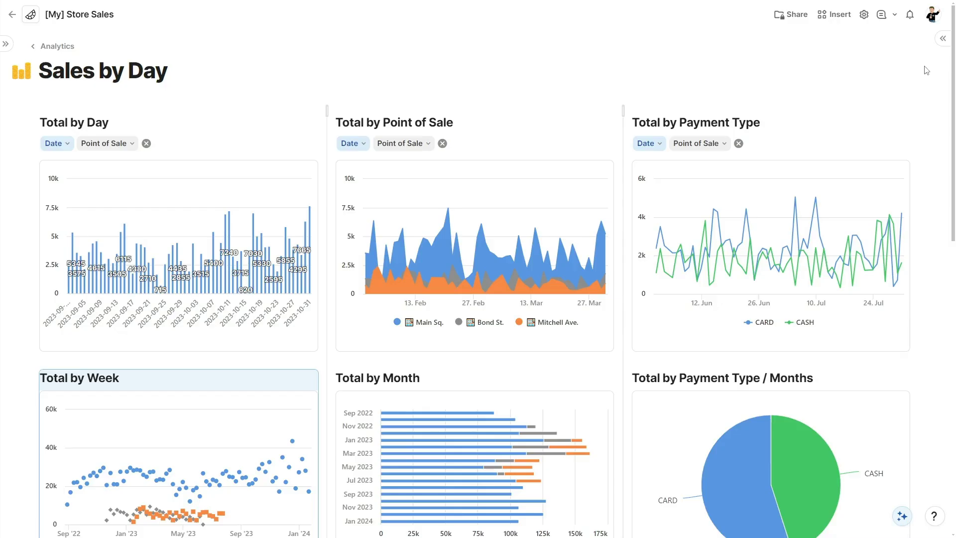
pyautogui.scroll(-3, 926, 70)
pyautogui.click(458, 378)
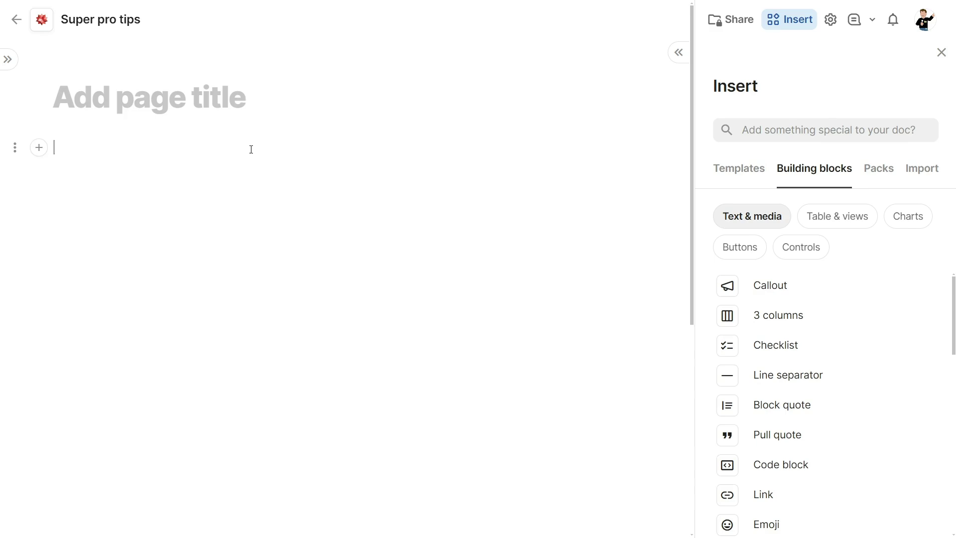
# Step: Add a canvas holding an HTML & CSS block on its HTML tab, then browse chartjs.org
pyautogui.write('/canvas')
pyautogui.press('Return')
pyautogui.scroll(-4, 777, 356)
pyautogui.moveTo(796, 448); pyautogui.dragTo(200, 215)
pyautogui.click(183, 243)
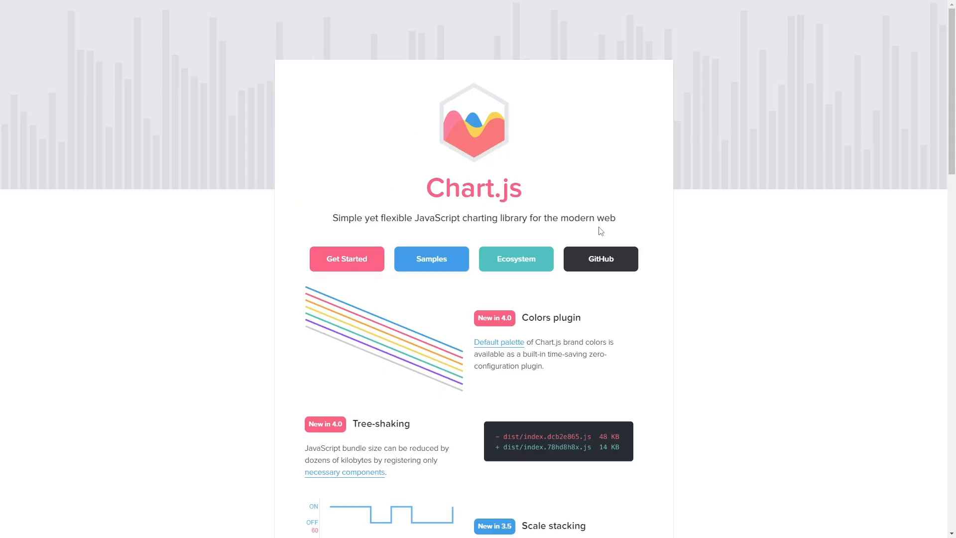
pyautogui.scroll(-15, 612, 237)
pyautogui.scroll(-3, 784, 246)
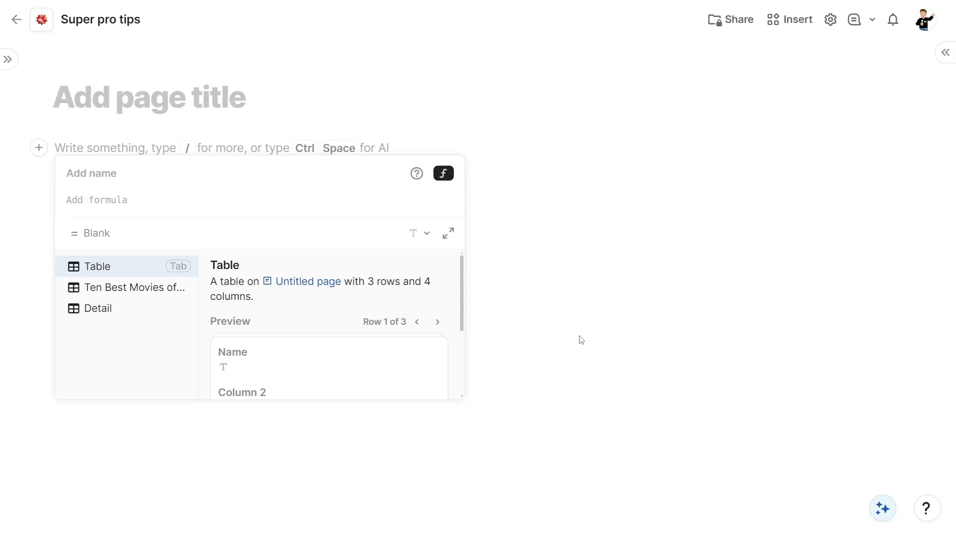
# Step: Enter the formula Sequence(Today(), Today() + 6, 1, "day") to list Apr 1 to Apr 7, 2024
pyautogui.write('seq')
pyautogui.press('Tab')
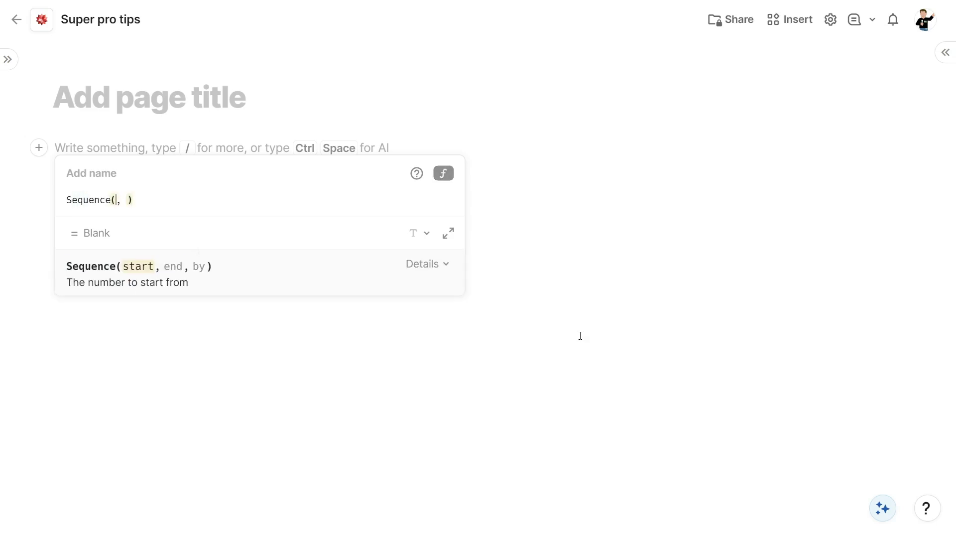
pyautogui.write('today')
pyautogui.press('Tab')
pyautogui.write('today')
pyautogui.press('Tab')
pyautogui.write('+ 6, 1,t')
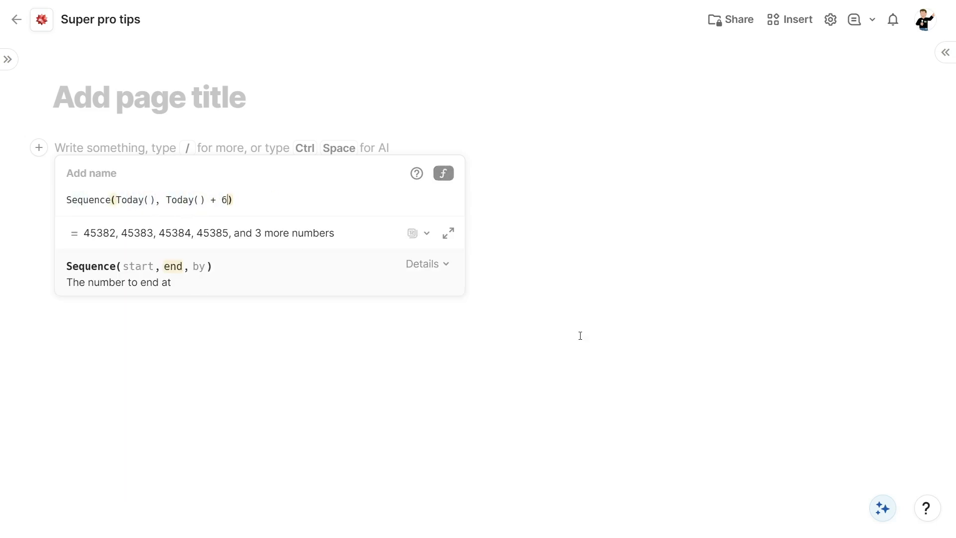
pyautogui.press('BackSpace')
pyautogui.write('"day"')
pyautogui.press('Return')
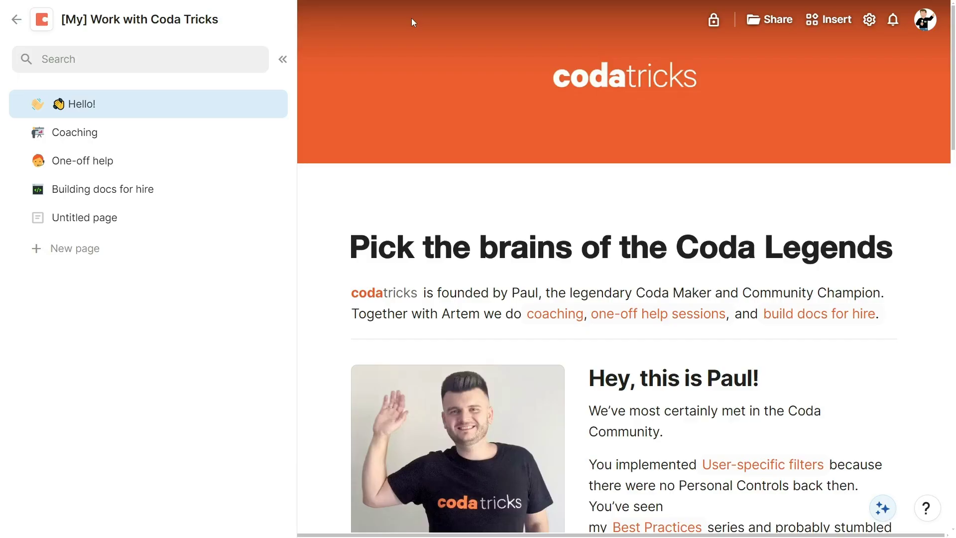
# Step: Open Recalculate from the doc menu and tick the Unnamed 5 formula
pyautogui.click(278, 19)
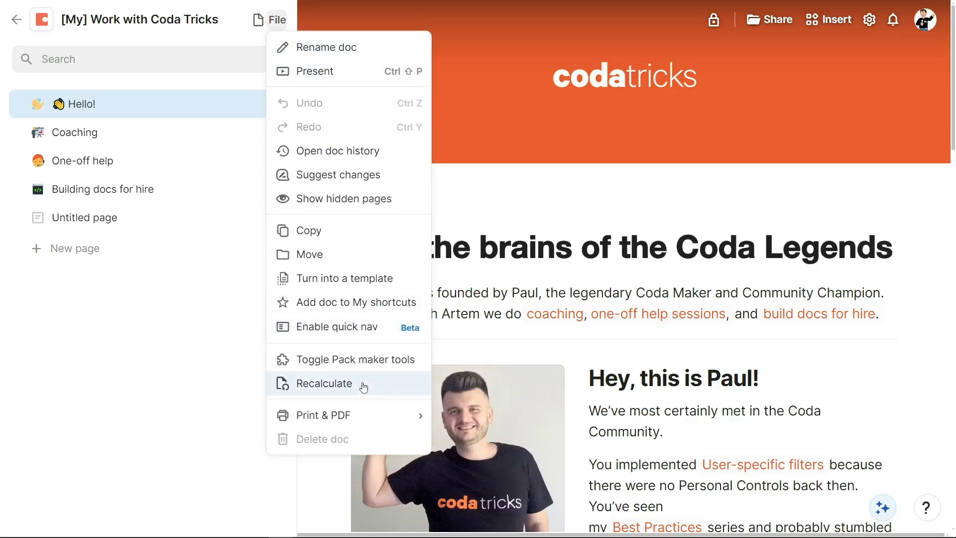
pyautogui.click(324, 383)
pyautogui.click(927, 276)
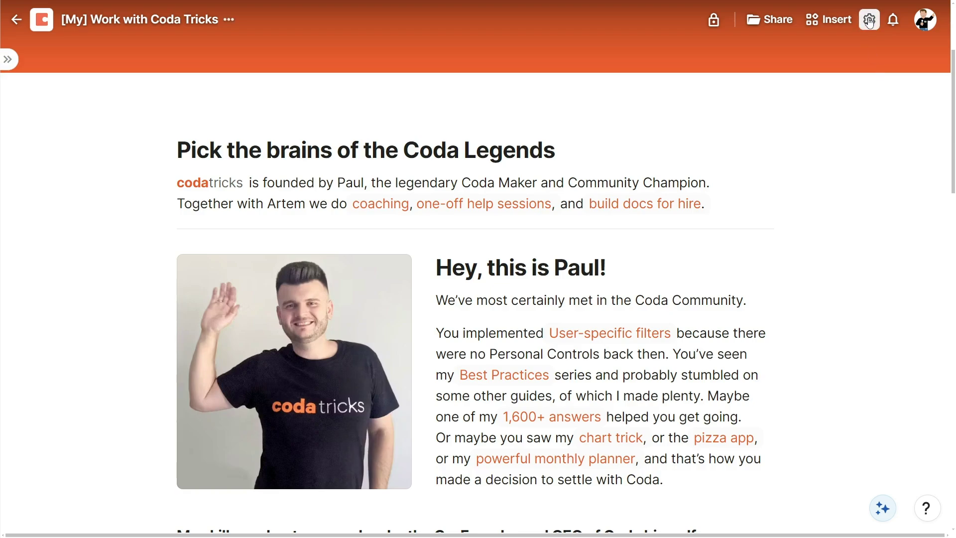
# Step: Set --font-size-h1 to 40px and replace every Inter font with "Comic Sans MS"
pyautogui.click(869, 20)
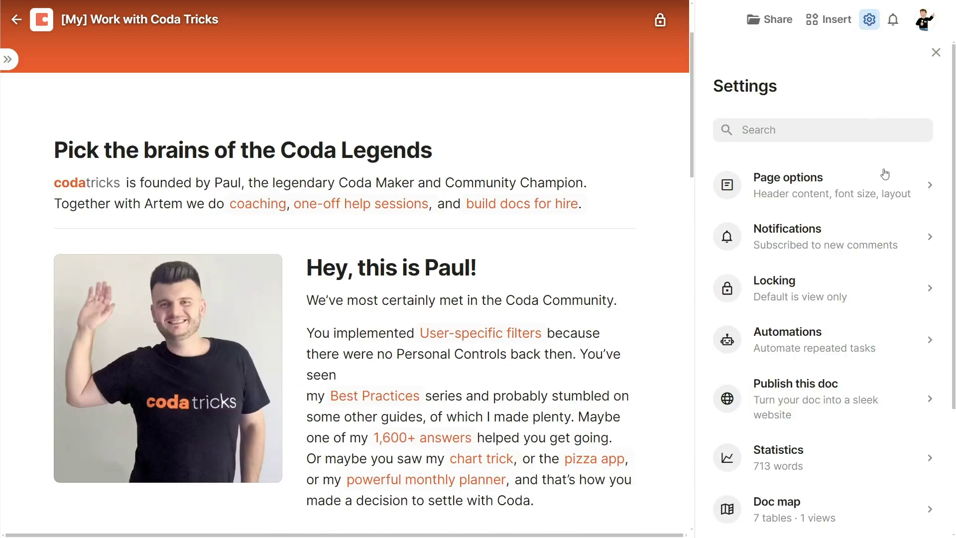
pyautogui.scroll(-3, 877, 283)
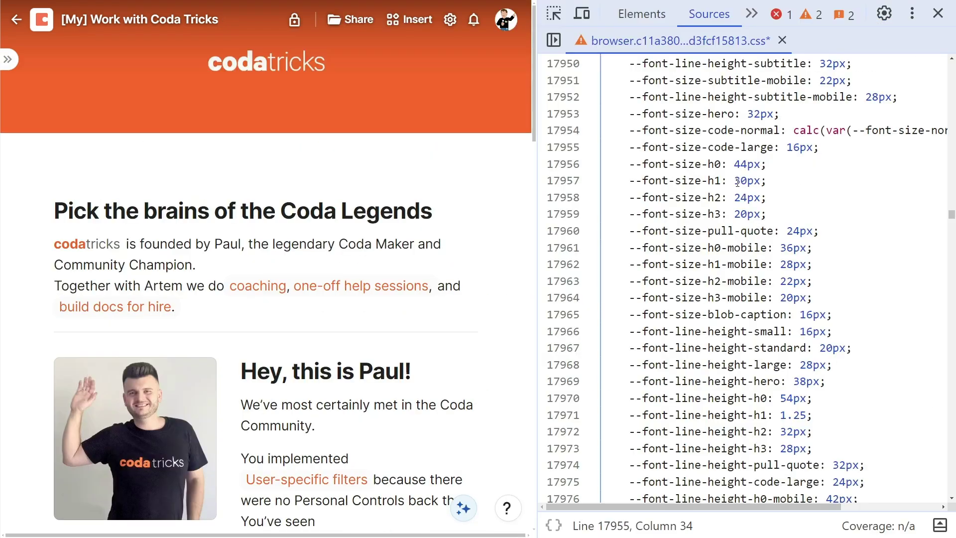
pyautogui.doubleClick(742, 181)
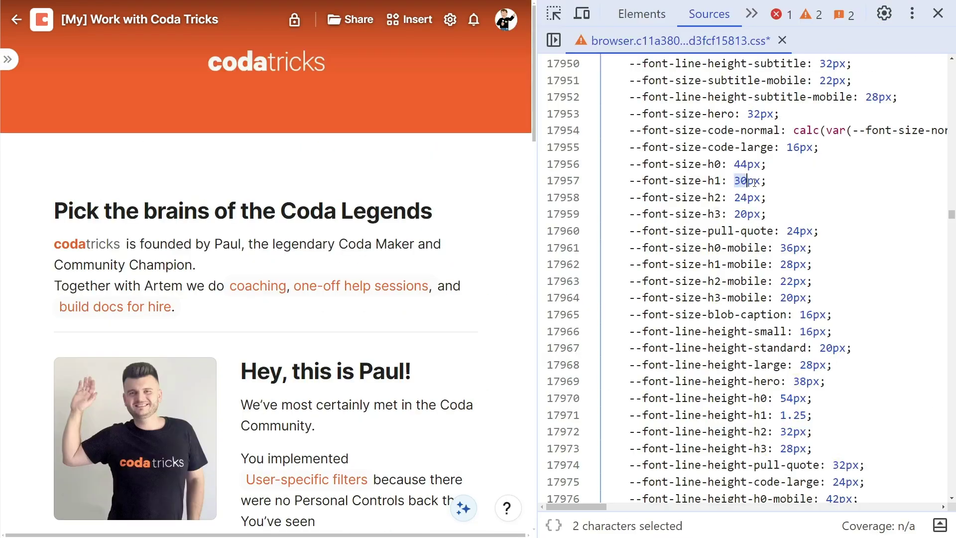
pyautogui.write('40')
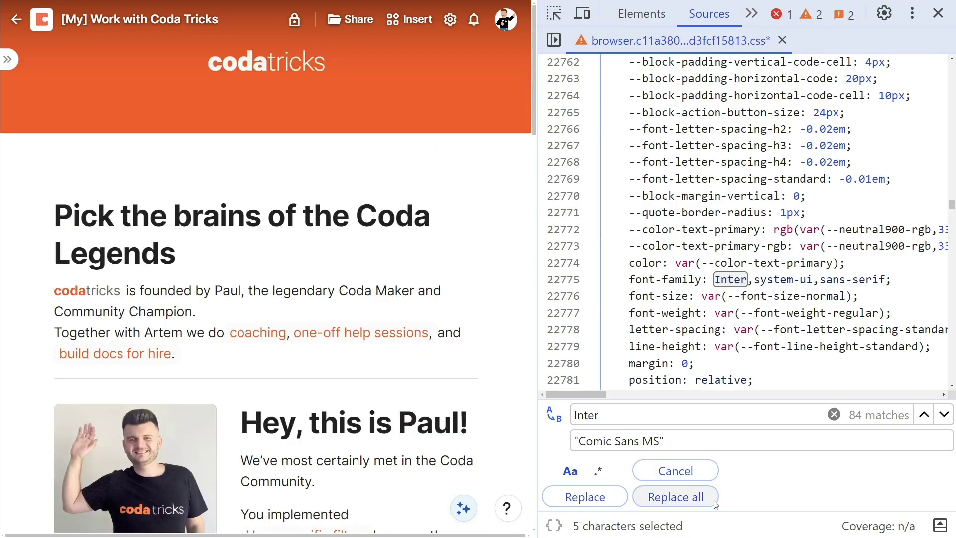
pyautogui.click(709, 496)
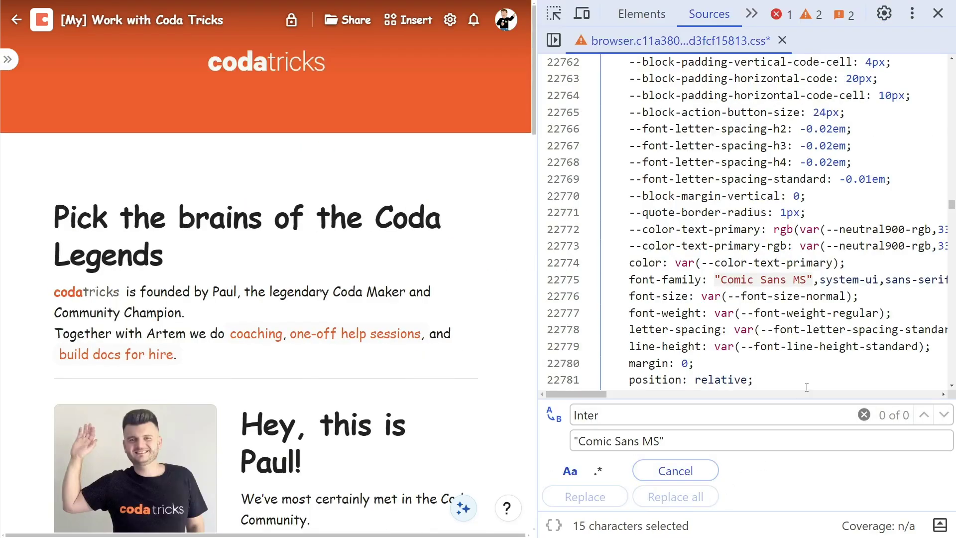
pyautogui.scroll(-4, 452, 312)
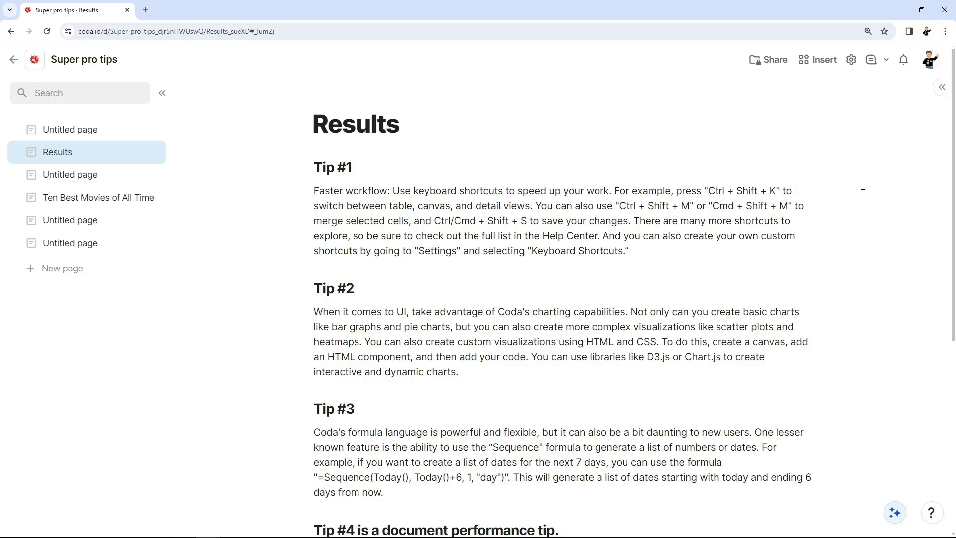
# Step: Open the first Untitled page's AI block to view its custom prompt and generated pro-tips preview
pyautogui.scroll(-6, 866, 197)
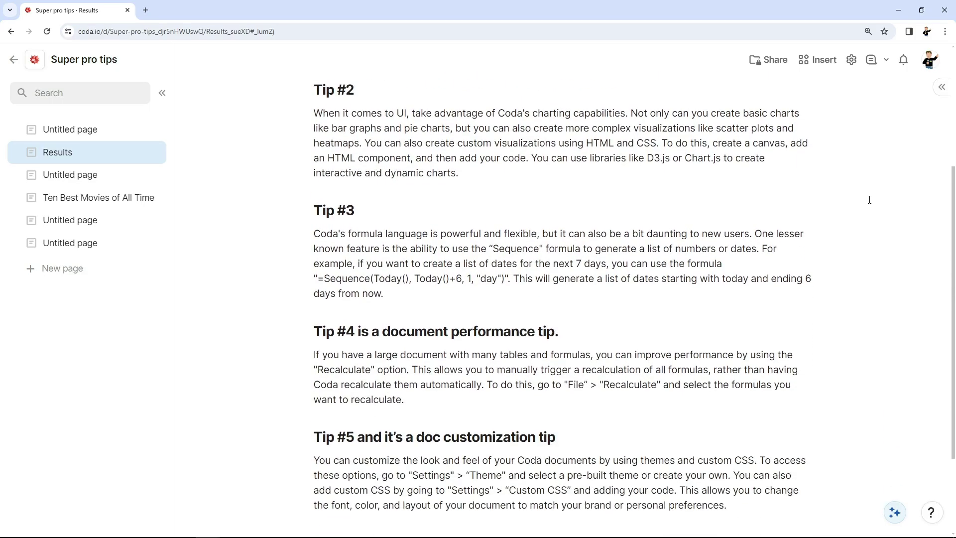
pyautogui.scroll(5, 871, 201)
pyautogui.click(85, 131)
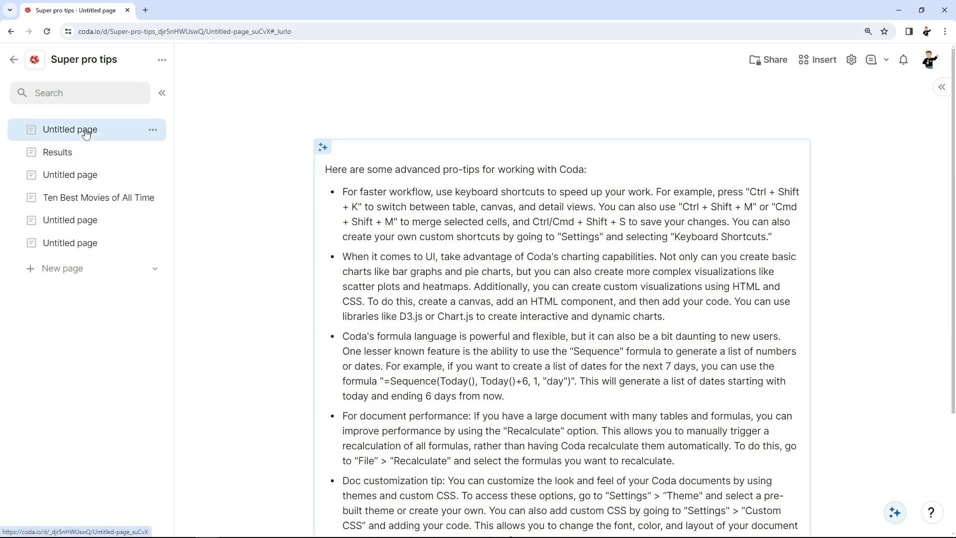
pyautogui.click(231, 144)
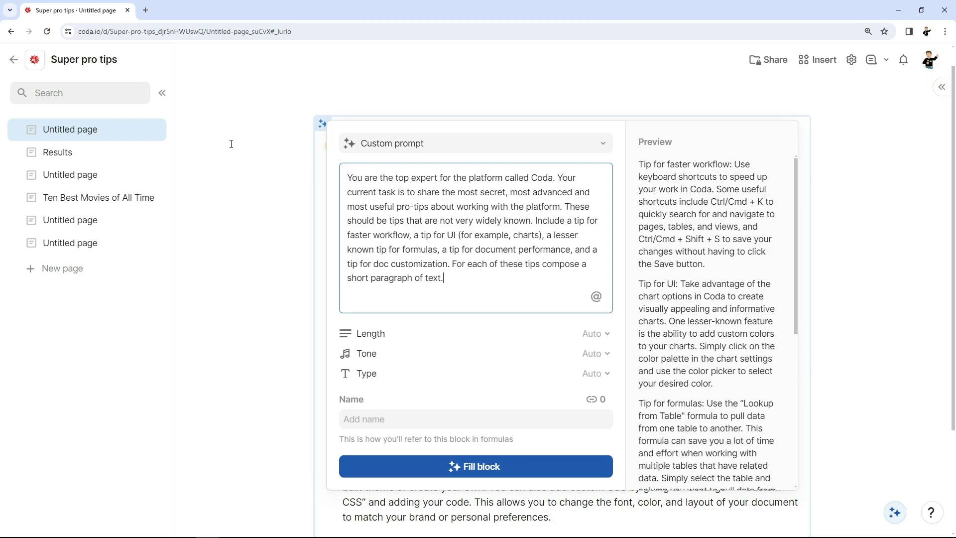
pyautogui.scroll(-6, 777, 203)
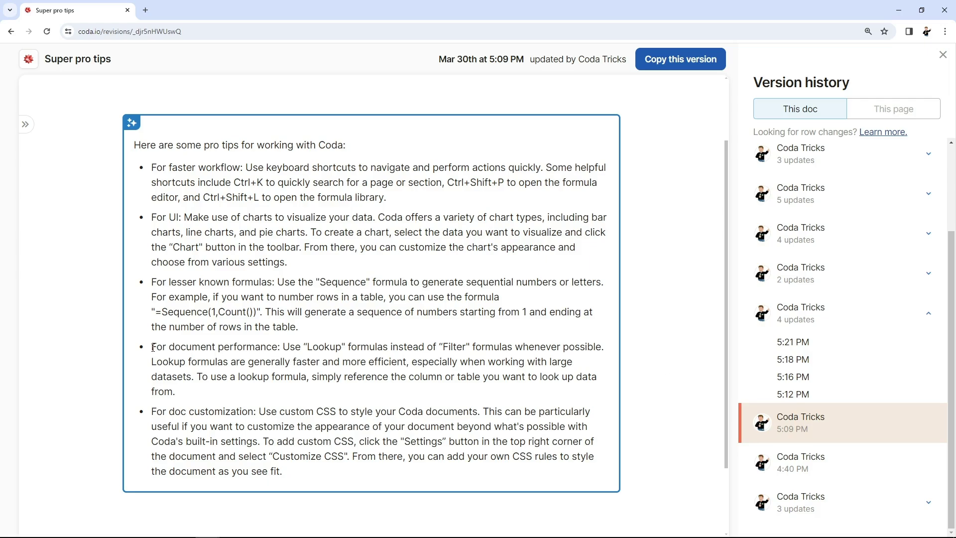
# Step: Select the two-line document performance tip in the Mar 30th 5:09 PM version
pyautogui.moveTo(153, 347); pyautogui.dragTo(410, 352)
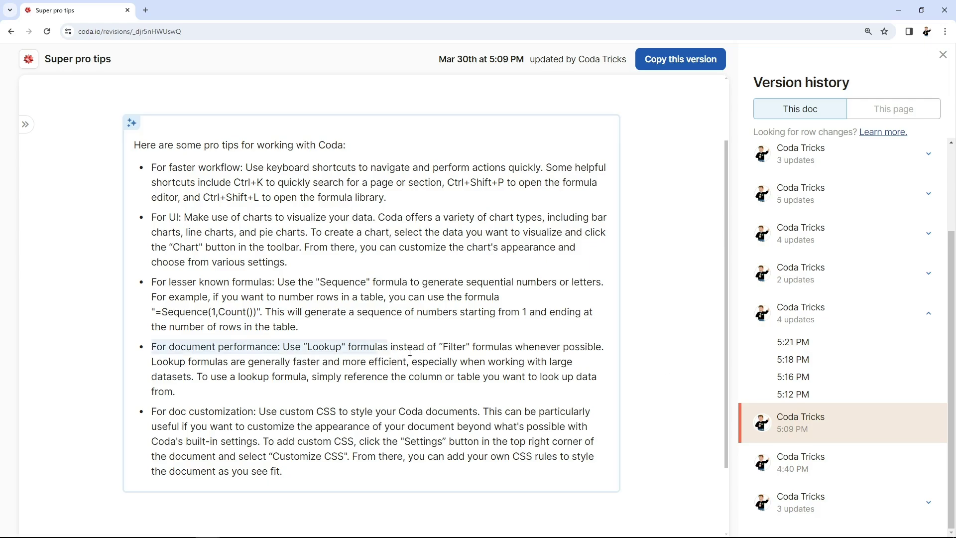
pyautogui.moveTo(606, 349); pyautogui.dragTo(414, 363)
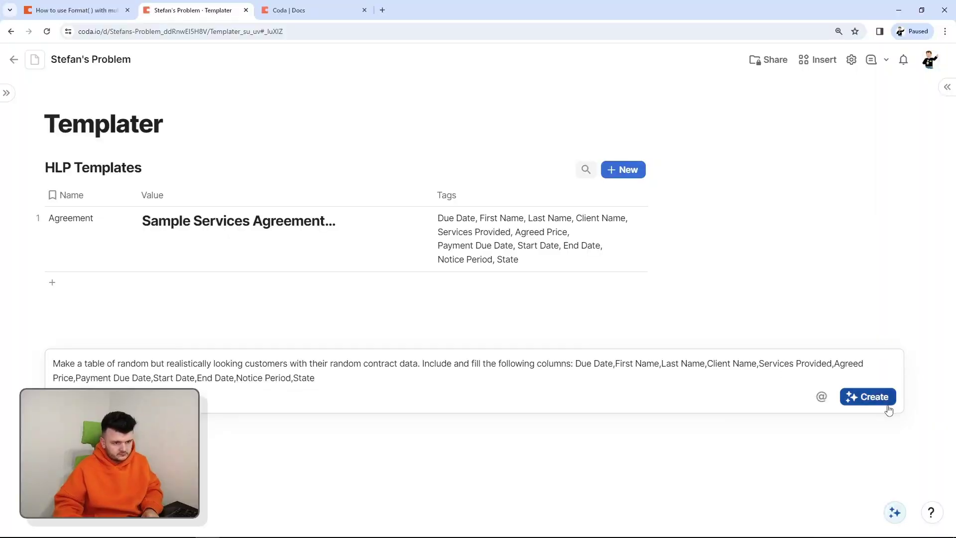
# Step: Create the Random Customer Contract Data table with AI from the customer contract prompt
pyautogui.click(884, 401)
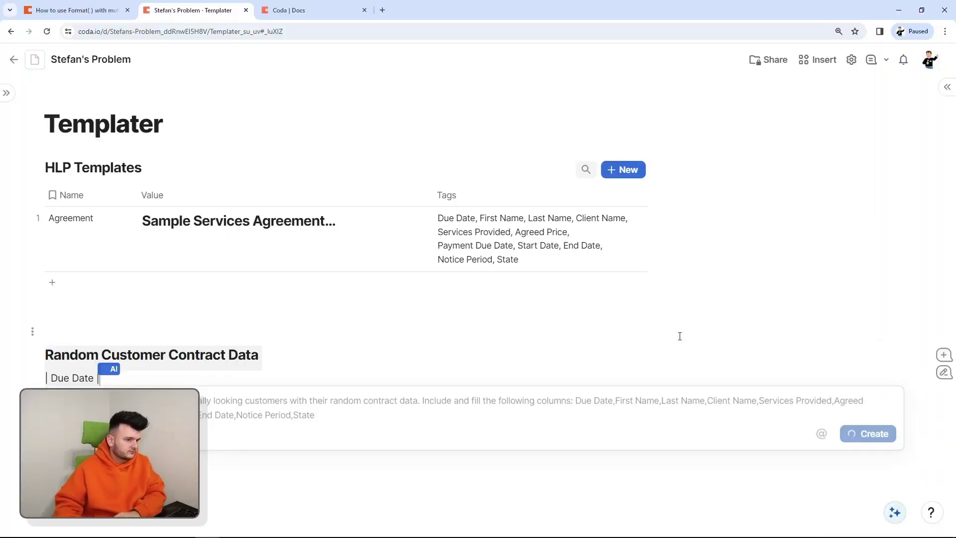